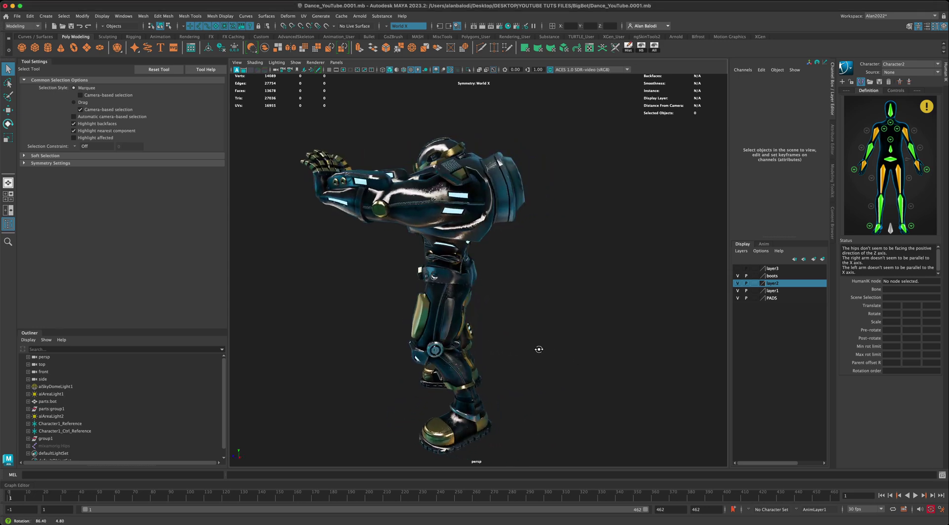
Step: Orbit around the robot, briefly selecting its mesh to inspect it, then deselect
{"action": "middle_click_drag", "start_coordinate": [544, 350], "coordinate": [588, 351], "text": "alt"}
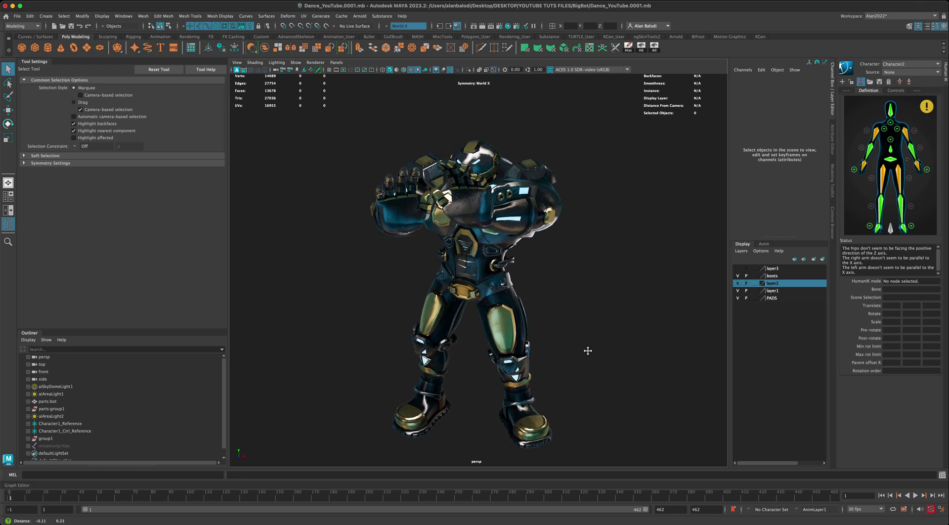
{"action": "left_click", "coordinate": [512, 289]}
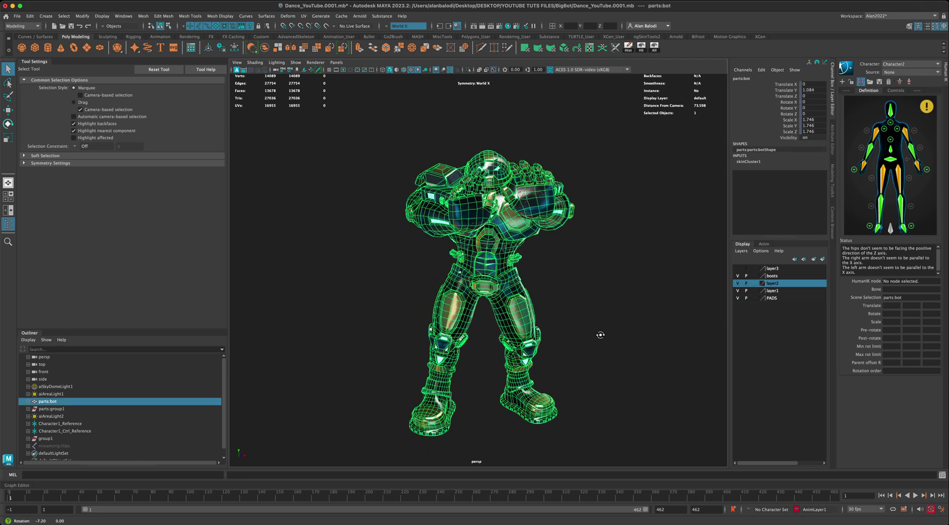
{"action": "left_click_drag", "start_coordinate": [416, 278], "coordinate": [581, 275], "text": "alt"}
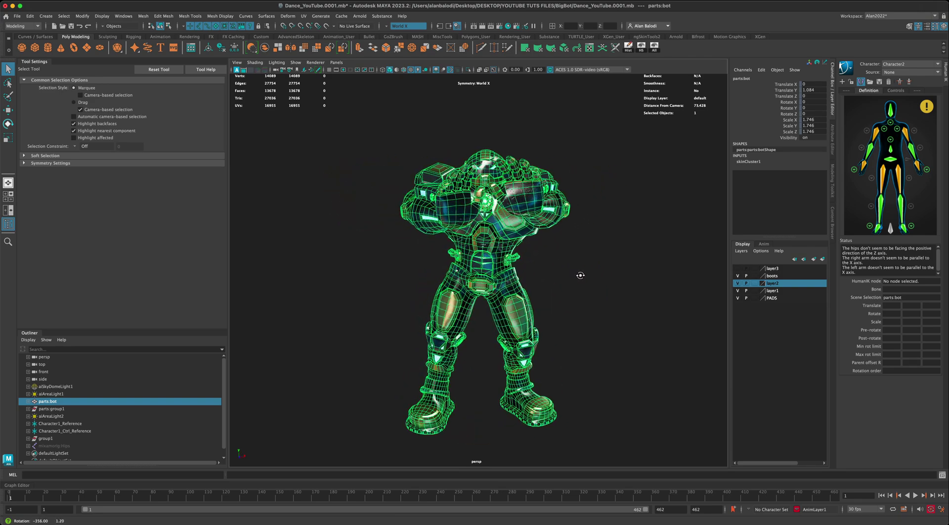
{"action": "left_click", "coordinate": [602, 356]}
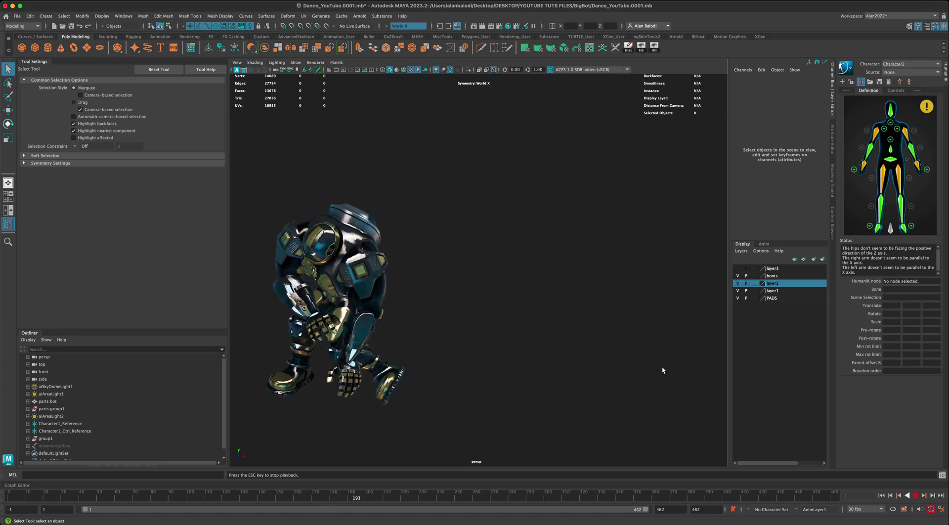
Step: Stop playback at frame 1 and select parts:bot from a rear view
{"action": "left_click", "coordinate": [882, 495]}
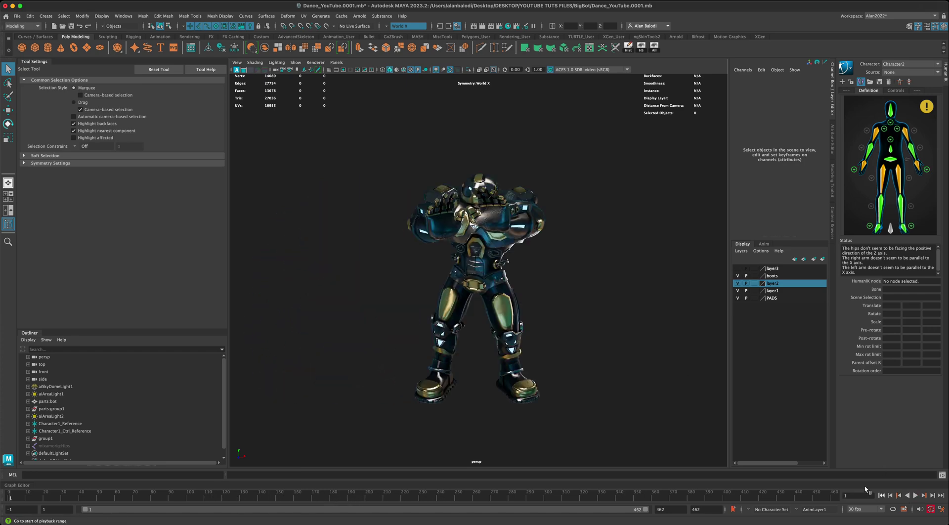
{"action": "mouse_move", "coordinate": [568, 378]}
{"action": "left_mouse_down", "text": "alt"}
{"action": "mouse_move", "coordinate": [585, 377]}
{"action": "mouse_move", "coordinate": [466, 373]}
{"action": "mouse_move", "coordinate": [521, 369]}
{"action": "mouse_move", "coordinate": [570, 333]}
{"action": "mouse_move", "coordinate": [562, 373]}
{"action": "left_mouse_up", "text": "alt"}
{"action": "mouse_move", "coordinate": [562, 373]}
{"action": "right_mouse_down", "text": "alt"}
{"action": "mouse_move", "coordinate": [568, 348]}
{"action": "mouse_move", "coordinate": [567, 363]}
{"action": "right_mouse_up", "text": "alt"}
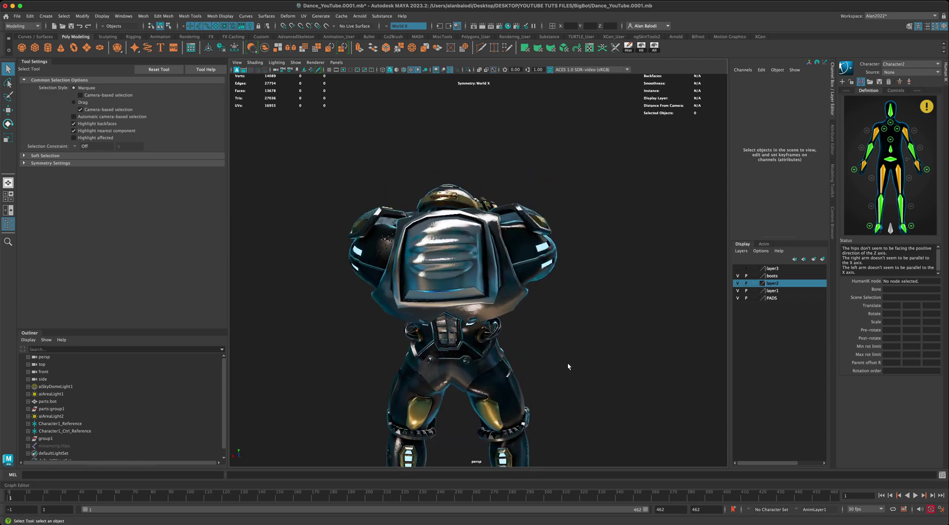
{"action": "left_click_drag", "start_coordinate": [568, 366], "coordinate": [584, 352], "text": "alt"}
{"action": "left_click", "coordinate": [492, 299]}
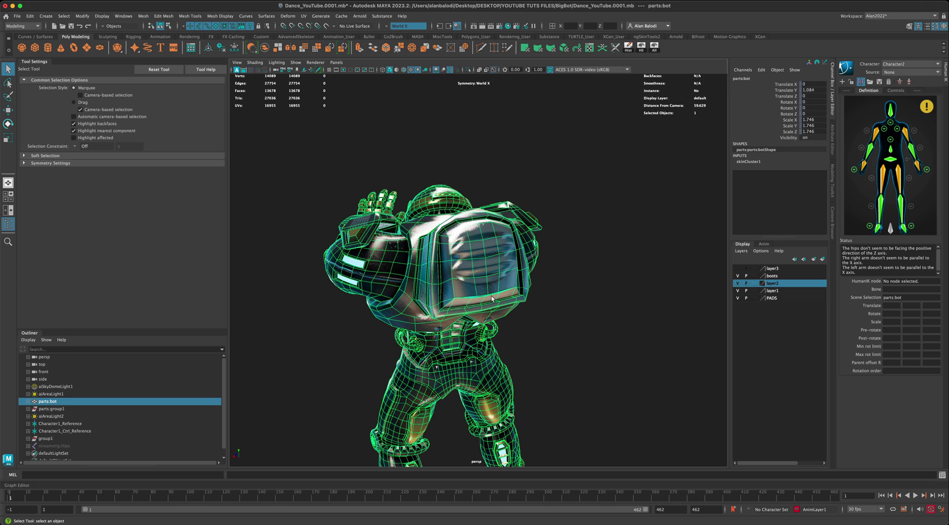
{"action": "middle_click_drag", "start_coordinate": [590, 275], "coordinate": [608, 294], "text": "alt"}
{"action": "left_click", "coordinate": [555, 292]}
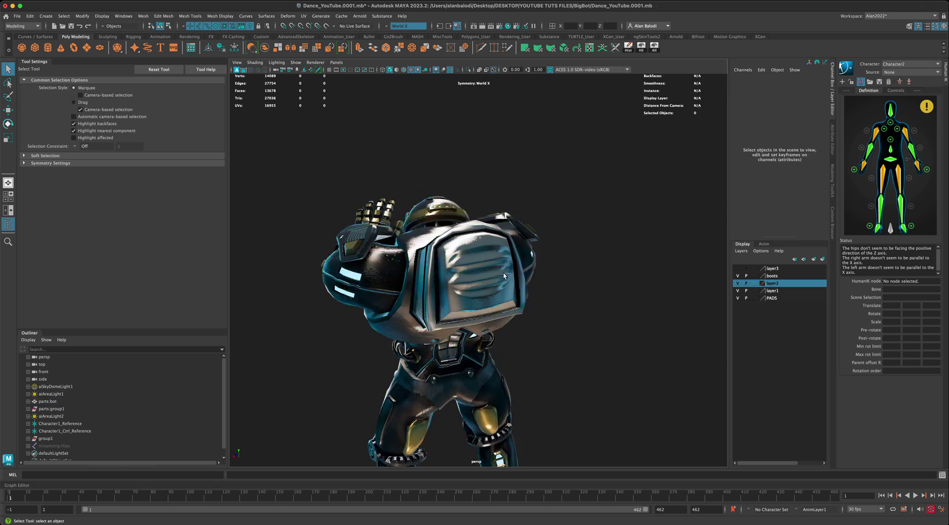
{"action": "left_click", "coordinate": [503, 273]}
Step: Reselect parts:bot and orbit until the robot's back faces squarely
{"action": "left_click_drag", "start_coordinate": [573, 329], "coordinate": [696, 204], "text": "alt"}
{"action": "left_click", "coordinate": [566, 301]}
{"action": "left_click", "coordinate": [465, 303]}
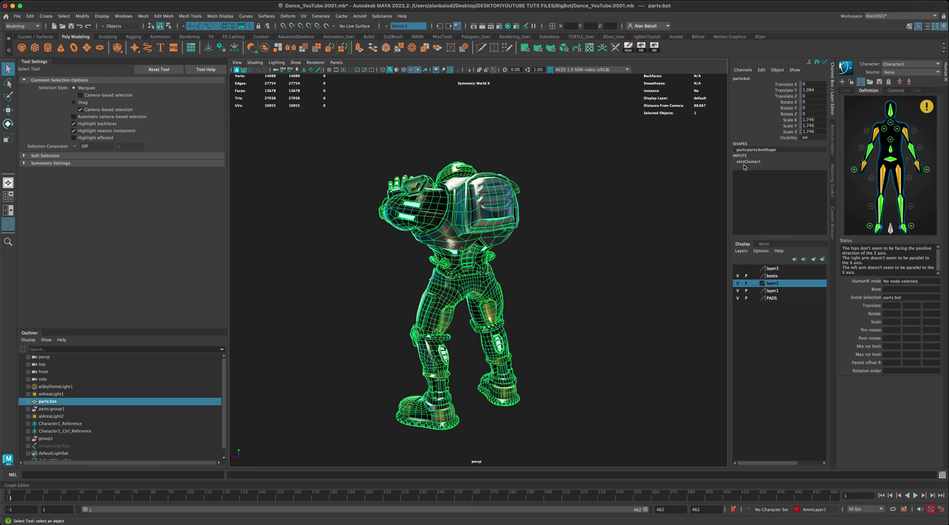
{"action": "left_click_drag", "start_coordinate": [436, 235], "coordinate": [587, 271], "text": "alt"}
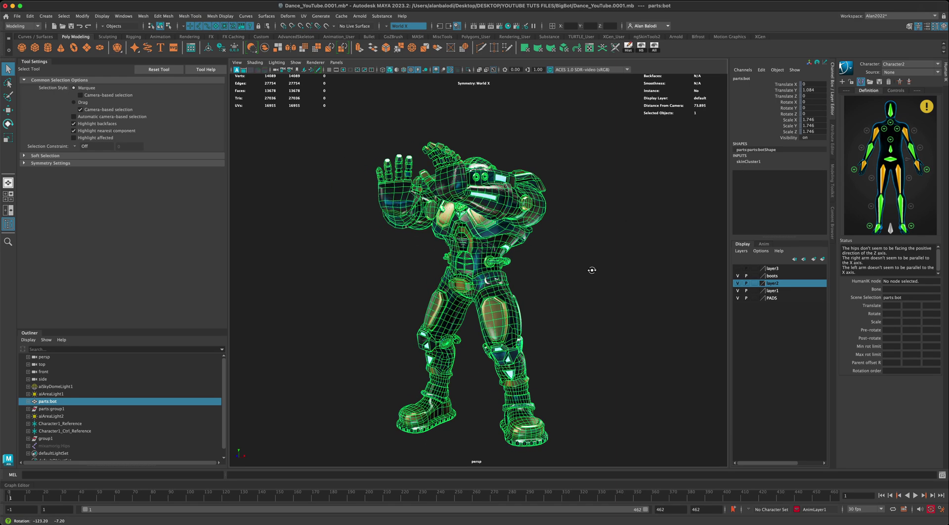
{"action": "left_click_drag", "start_coordinate": [417, 302], "coordinate": [530, 280], "text": "alt"}
{"action": "left_click_drag", "start_coordinate": [653, 221], "coordinate": [629, 191], "text": "alt"}
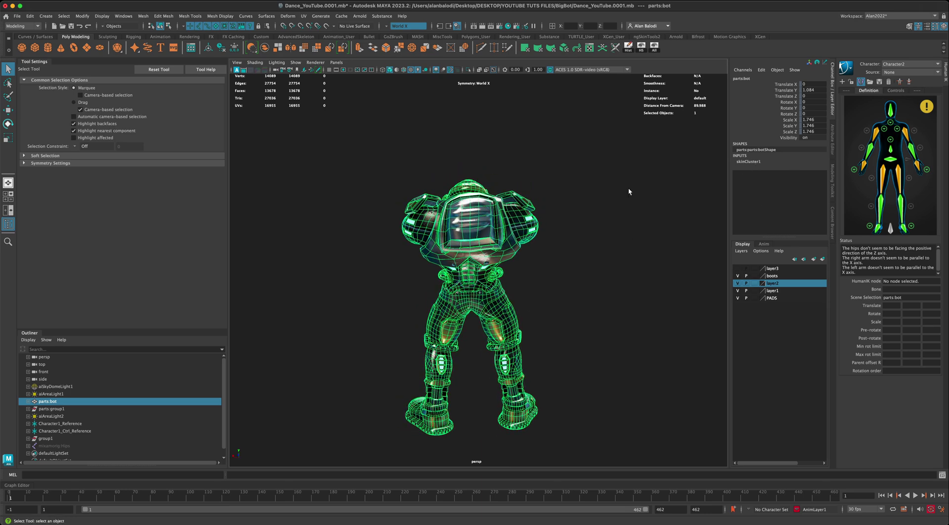
Step: Open the robot's UV layout, lower the UV window, and pick a back-panel face
{"action": "left_click", "coordinate": [591, 48]}
{"action": "scroll", "coordinate": [532, 279], "scroll_direction": "down", "scroll_amount": 6}
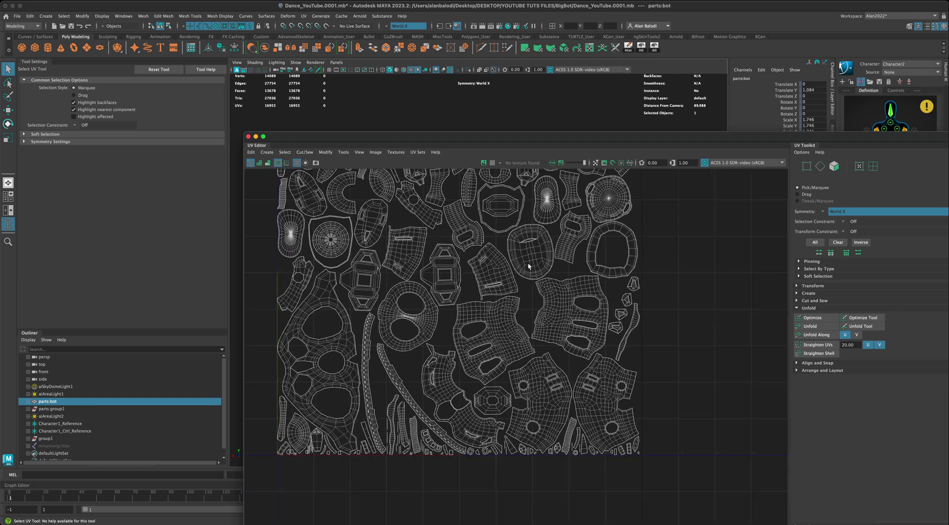
{"action": "left_click_drag", "start_coordinate": [519, 142], "coordinate": [511, 281]}
{"action": "right_click", "coordinate": [476, 220]}
{"action": "left_click", "coordinate": [476, 238]}
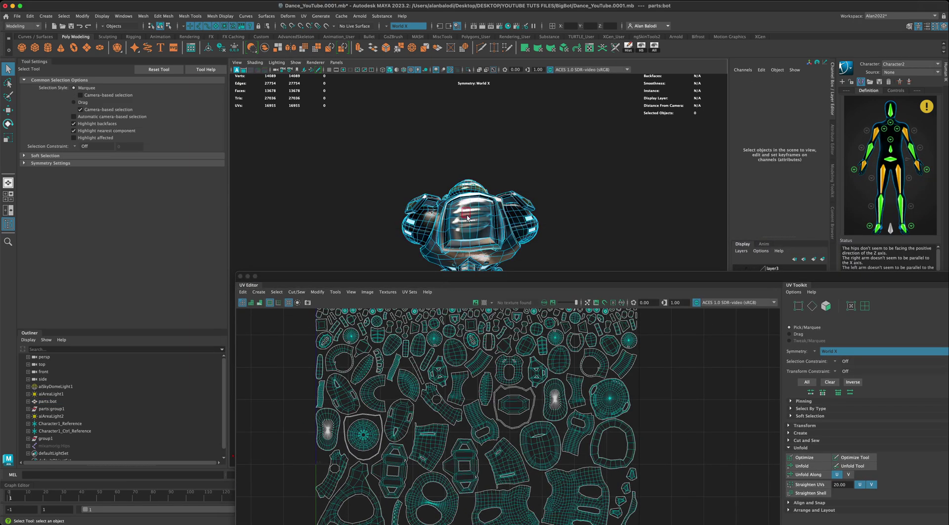
{"action": "left_click", "coordinate": [475, 216]}
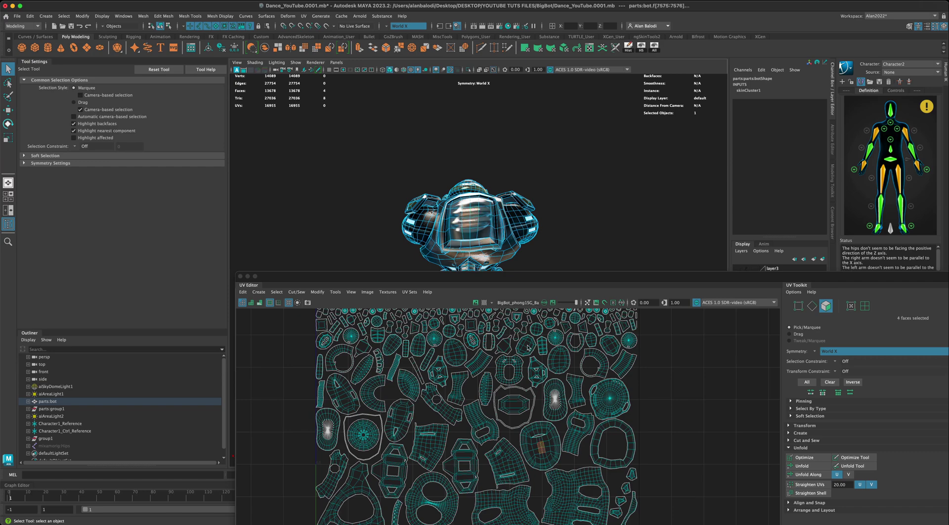
Step: Extend to a 4x2 UV face block, shrink it slightly, and lower the UV Editor to reveal the layers
{"action": "scroll", "coordinate": [533, 417], "scroll_direction": "up", "scroll_amount": 8}
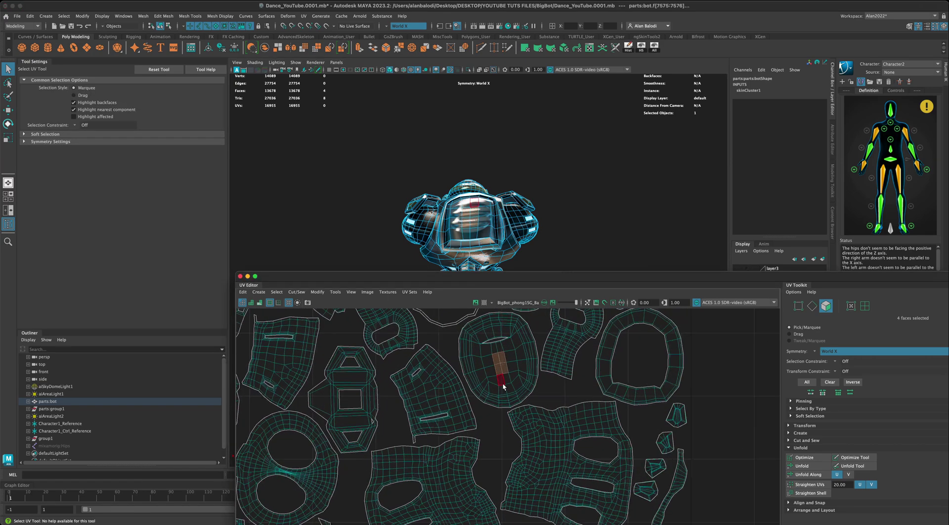
{"action": "scroll", "coordinate": [505, 396], "scroll_direction": "up", "scroll_amount": 2}
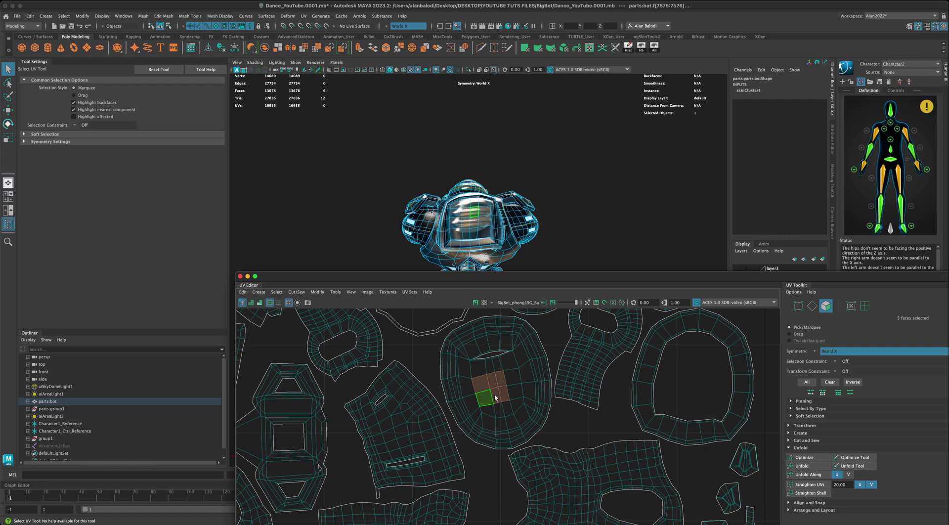
{"action": "left_click", "coordinate": [512, 391], "text": "shift"}
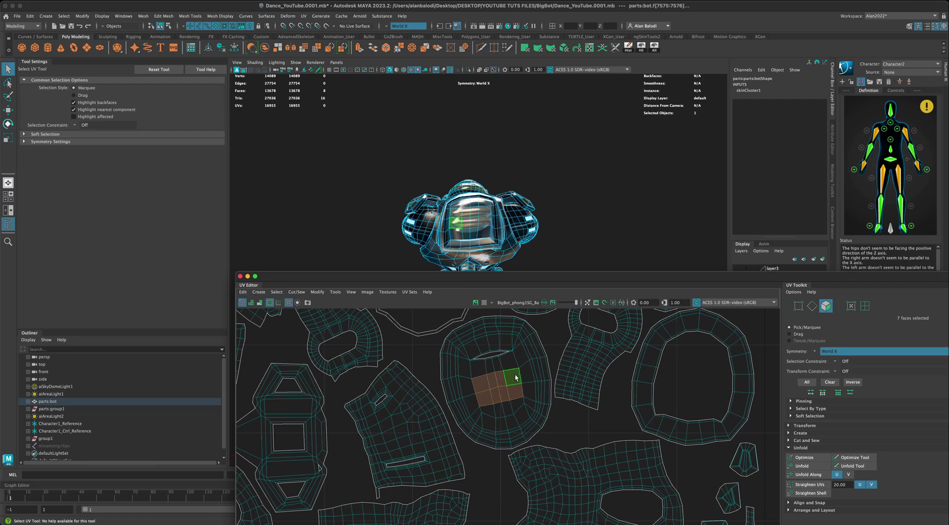
{"action": "left_click", "coordinate": [11, 141]}
{"action": "mouse_move", "coordinate": [498, 388]}
{"action": "left_mouse_down"}
{"action": "mouse_move", "coordinate": [485, 391]}
{"action": "mouse_move", "coordinate": [513, 381]}
{"action": "left_mouse_up"}
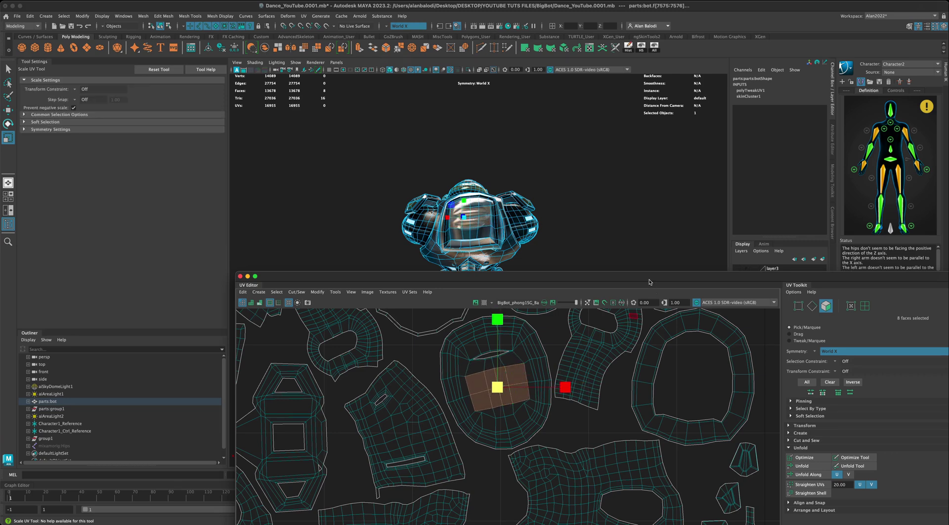
{"action": "left_click_drag", "start_coordinate": [650, 282], "coordinate": [645, 313]}
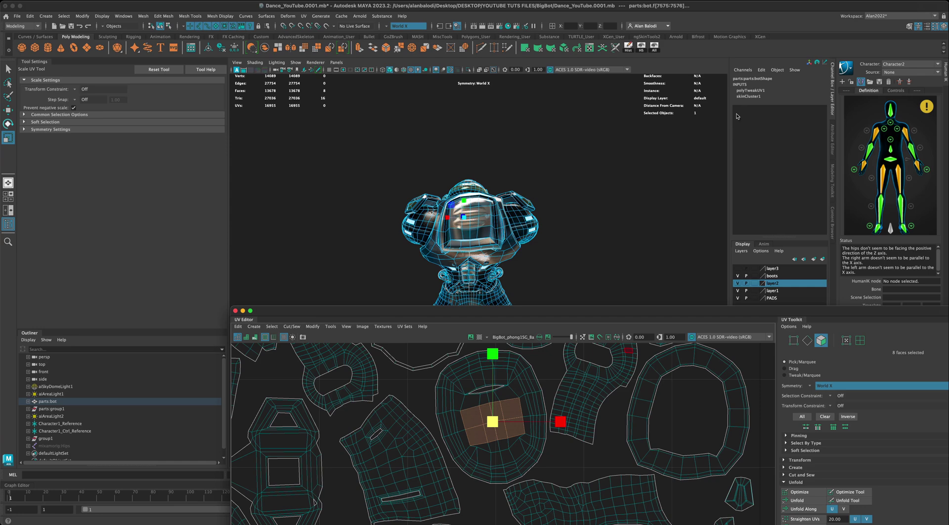
{"action": "left_click_drag", "start_coordinate": [357, 313], "coordinate": [358, 304]}
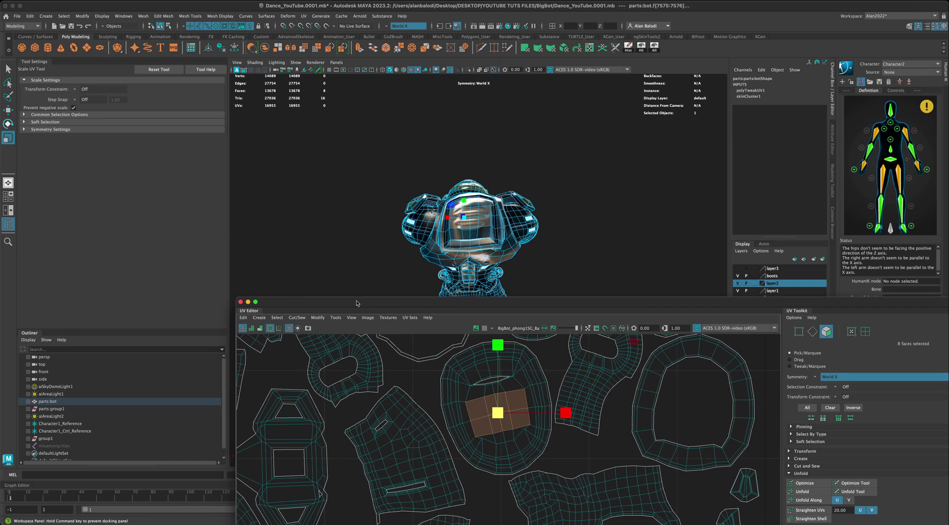
Step: Close the UV Editor, return to object mode, and select parts:bot
{"action": "left_click", "coordinate": [241, 302]}
{"action": "right_click_drag", "start_coordinate": [469, 238], "coordinate": [574, 277]}
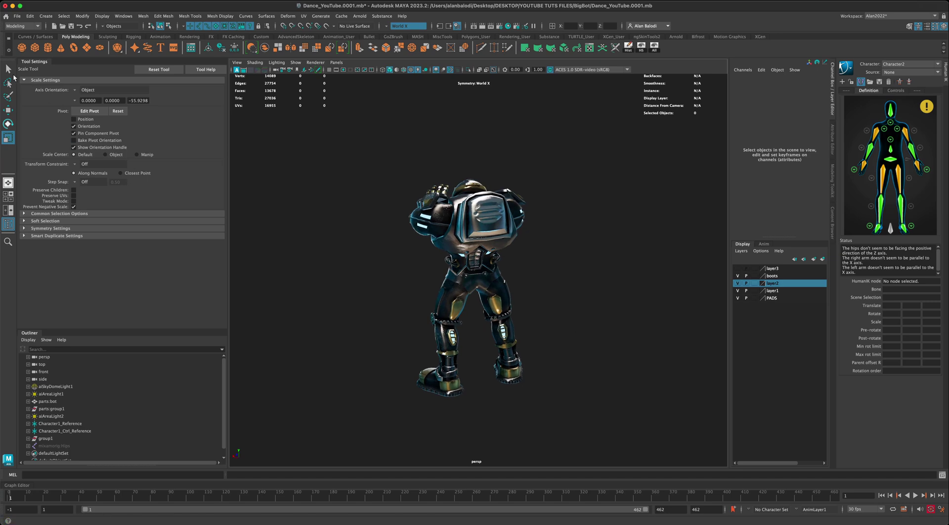
{"action": "key", "text": "q"}
{"action": "left_click", "coordinate": [499, 277]}
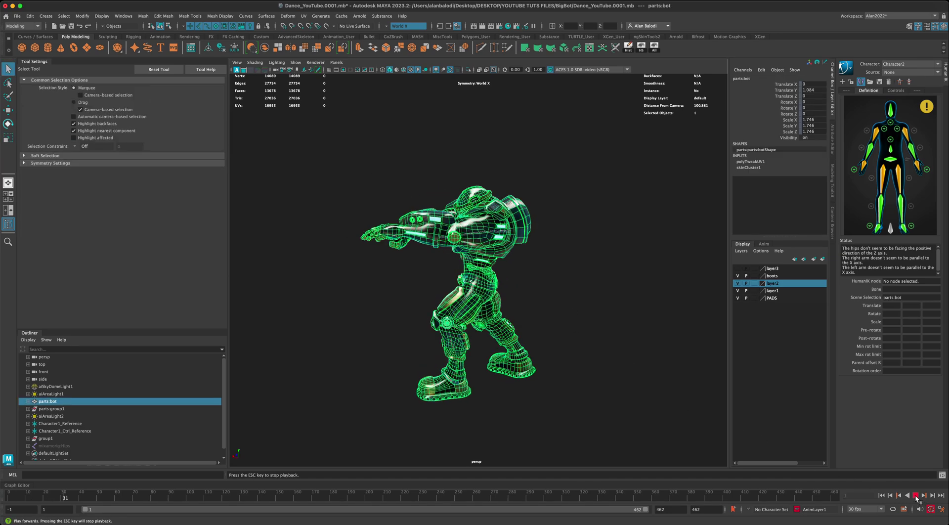
Step: Watch the textured dance playback, then reselect parts:bot to see polyTweakUV1 and skinCluster1
{"action": "left_click", "coordinate": [666, 421]}
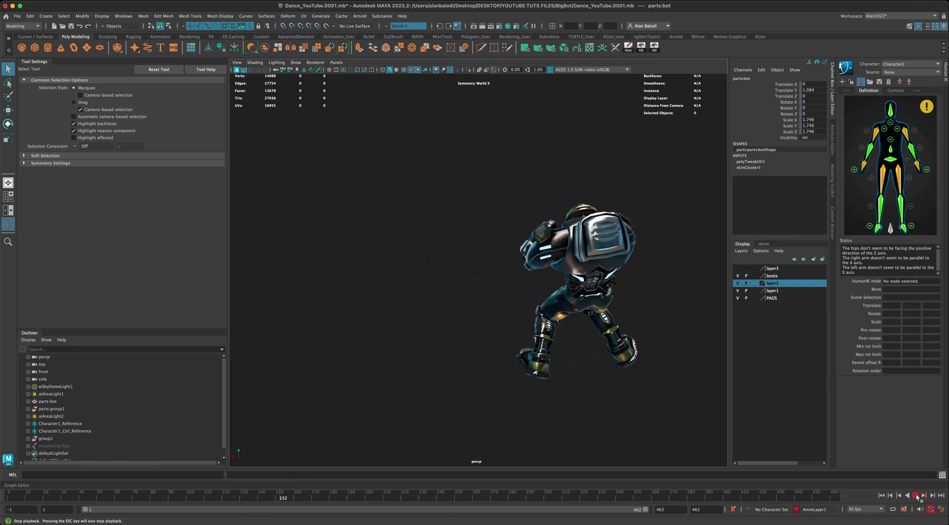
{"action": "left_click", "coordinate": [616, 306]}
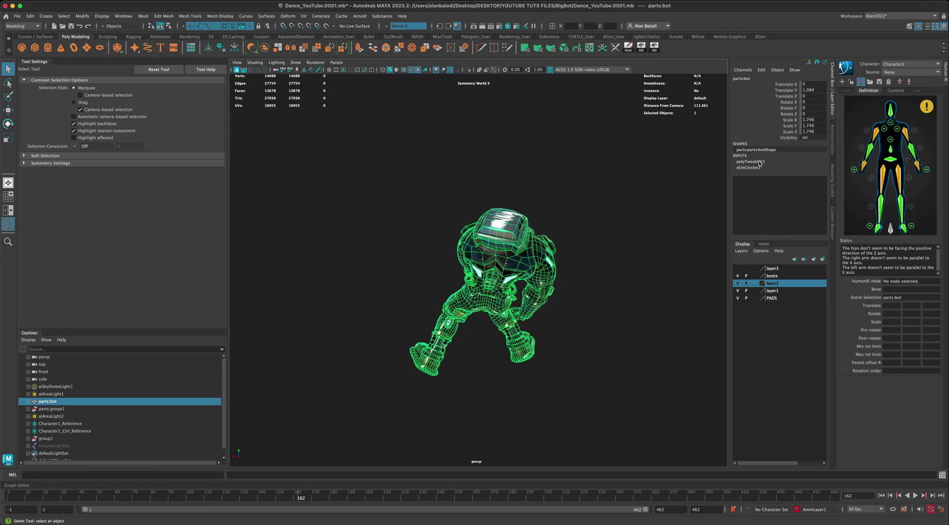
{"action": "left_click_drag", "start_coordinate": [673, 211], "coordinate": [606, 257], "text": "alt"}
{"action": "scroll", "coordinate": [639, 258], "scroll_direction": "up", "scroll_amount": 2}
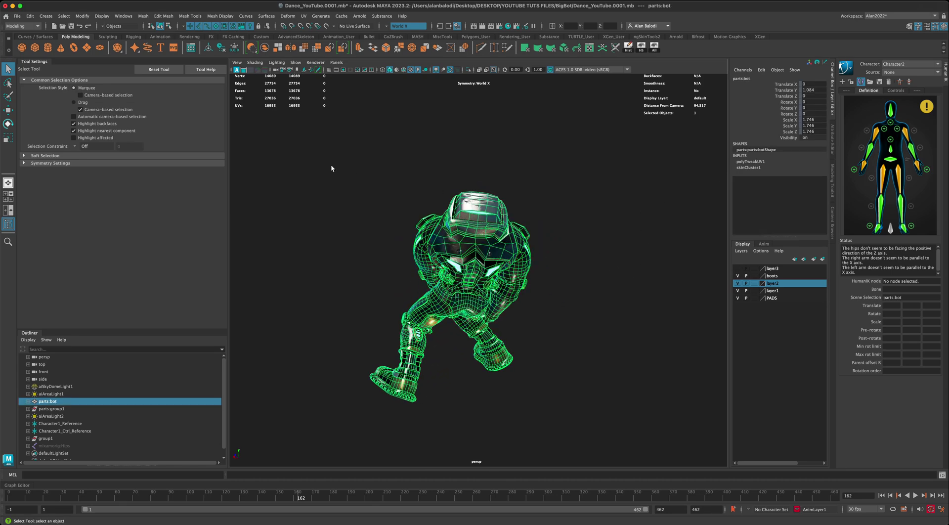
Step: Delete parts:bot's non-deformer history via Edit > Delete by Type, leaving only skinCluster1
{"action": "left_click", "coordinate": [30, 16]}
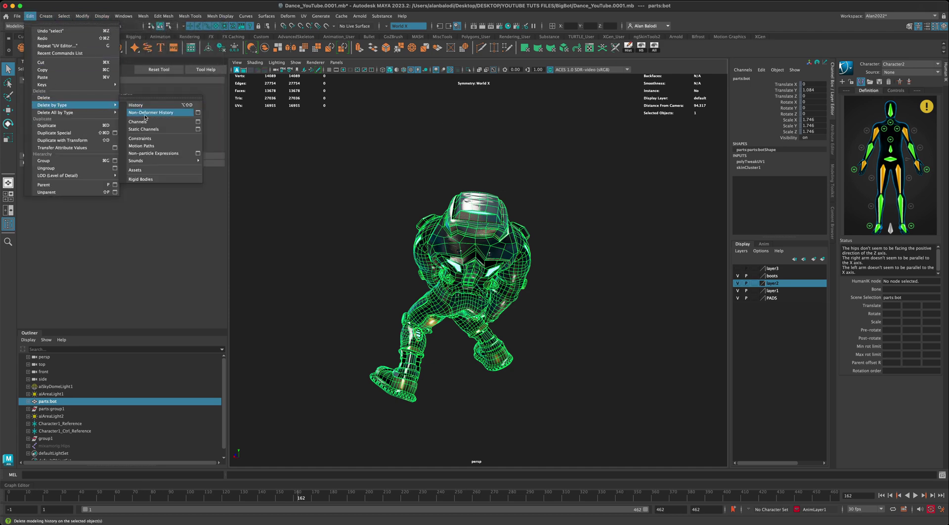
{"action": "left_click", "coordinate": [179, 114]}
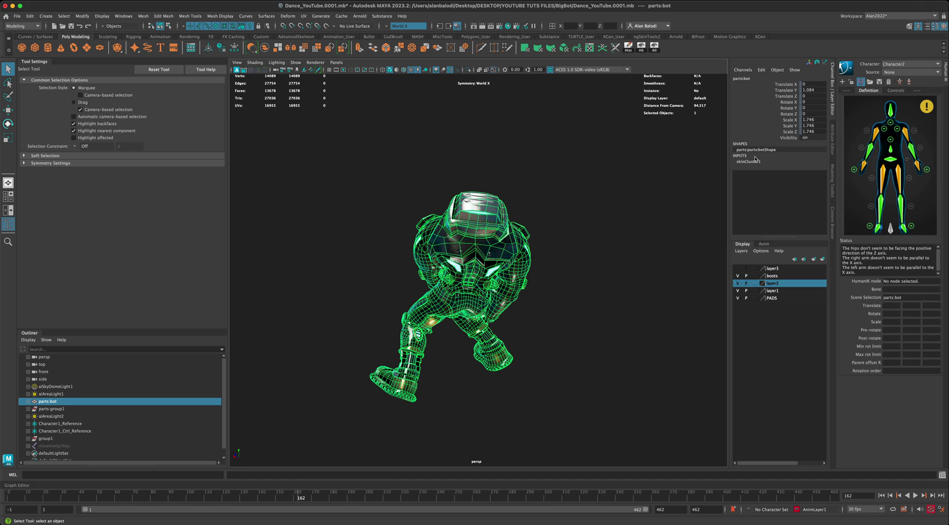
{"action": "left_click_drag", "start_coordinate": [556, 234], "coordinate": [510, 210], "text": "alt"}
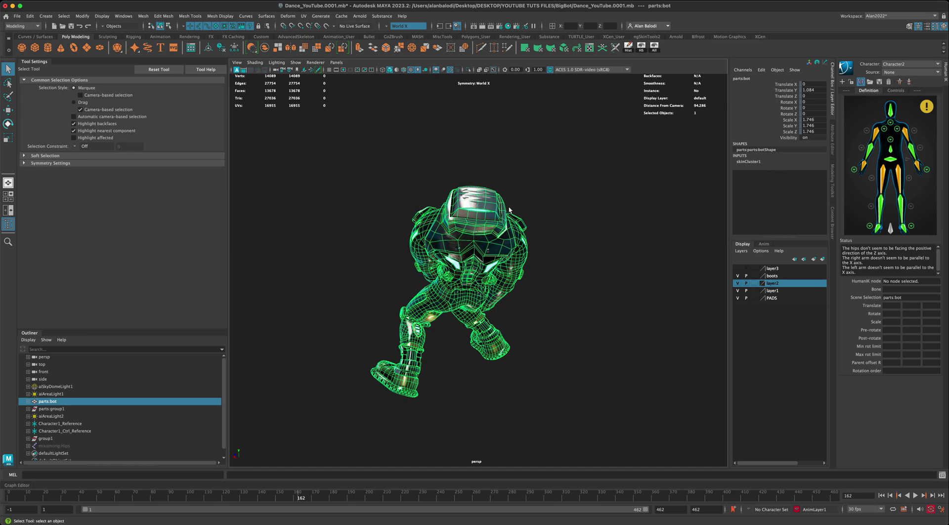
{"action": "left_click_drag", "start_coordinate": [618, 221], "coordinate": [624, 254], "text": "alt"}
{"action": "key", "text": "ctrl+s"}
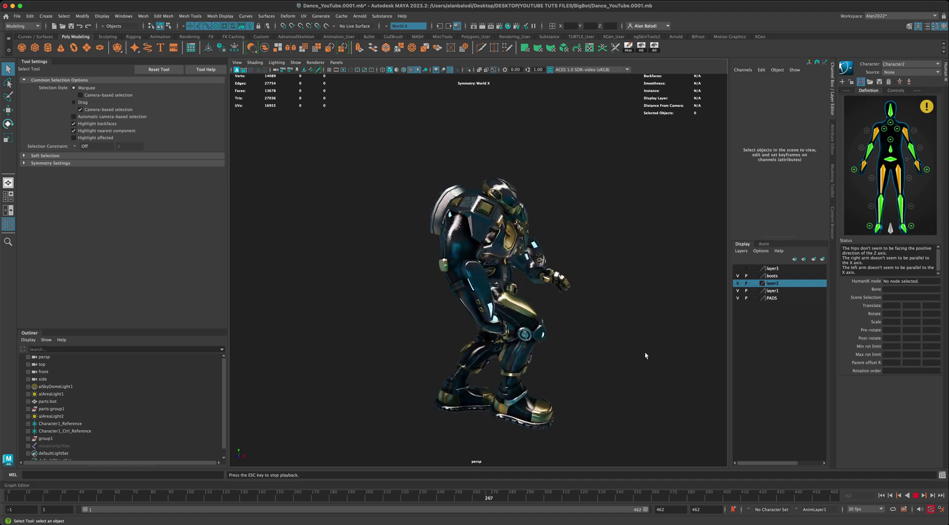
{"action": "left_click_drag", "start_coordinate": [645, 356], "coordinate": [506, 349], "text": "alt"}
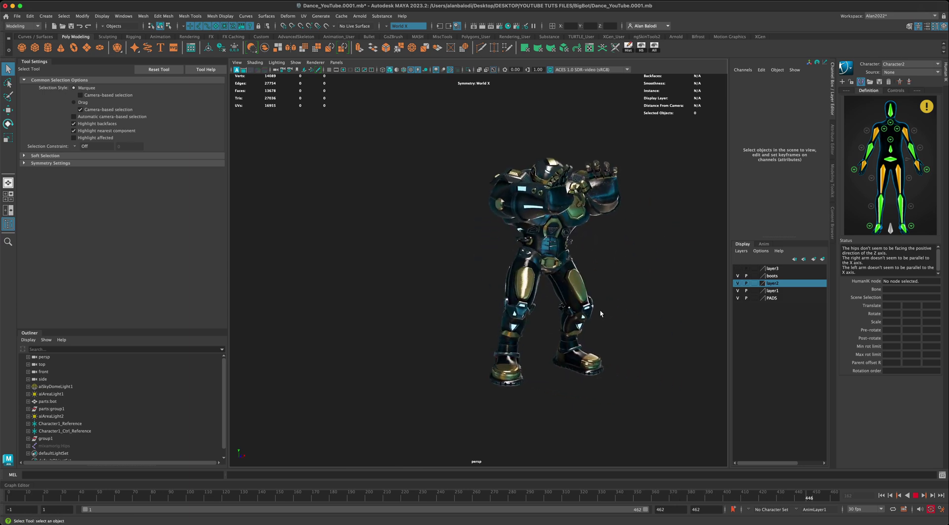
{"action": "middle_click_drag", "start_coordinate": [600, 310], "coordinate": [528, 325], "text": "alt"}
{"action": "mouse_move", "coordinate": [562, 322]}
{"action": "left_mouse_down", "text": "alt"}
{"action": "mouse_move", "coordinate": [572, 297]}
{"action": "mouse_move", "coordinate": [672, 305]}
{"action": "mouse_move", "coordinate": [674, 313]}
{"action": "mouse_move", "coordinate": [572, 312]}
{"action": "left_mouse_up", "text": "alt"}
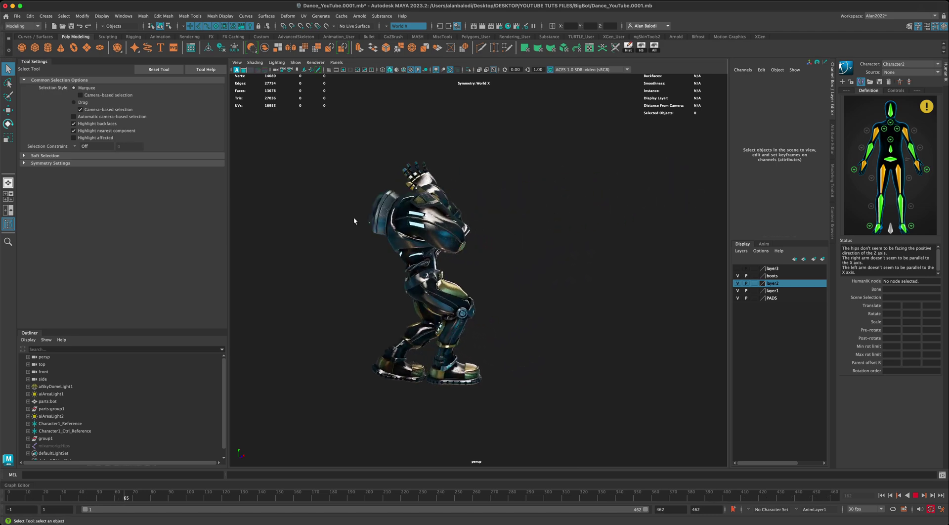
{"action": "left_click", "coordinate": [31, 16]}
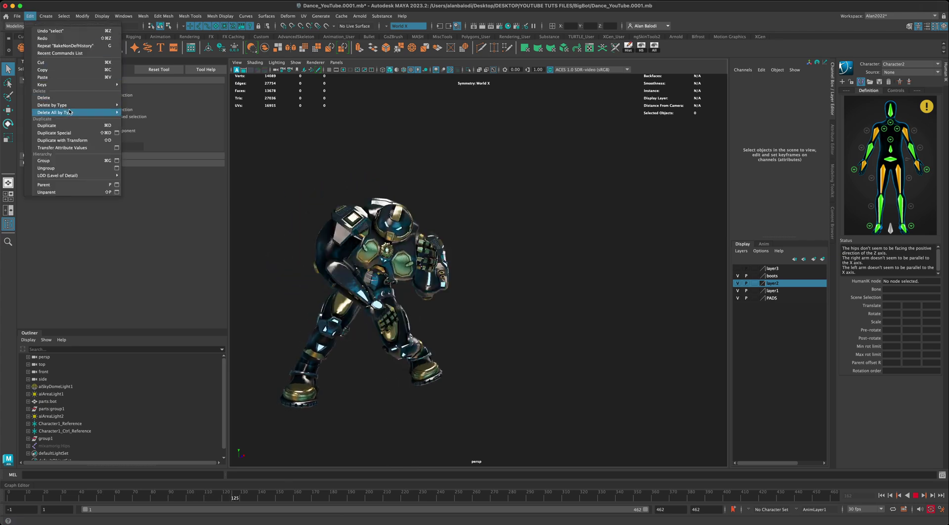
{"action": "mouse_move", "coordinate": [75, 108]}
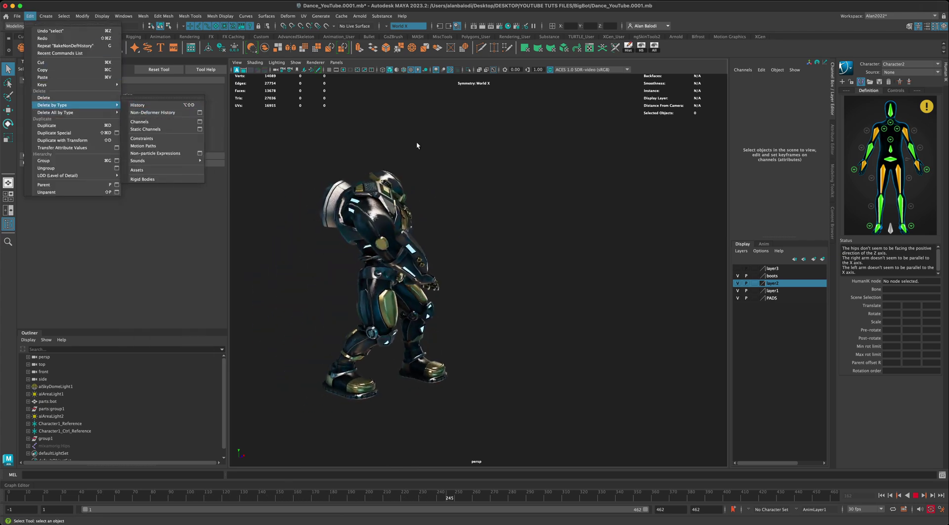
{"action": "left_click", "coordinate": [485, 154]}
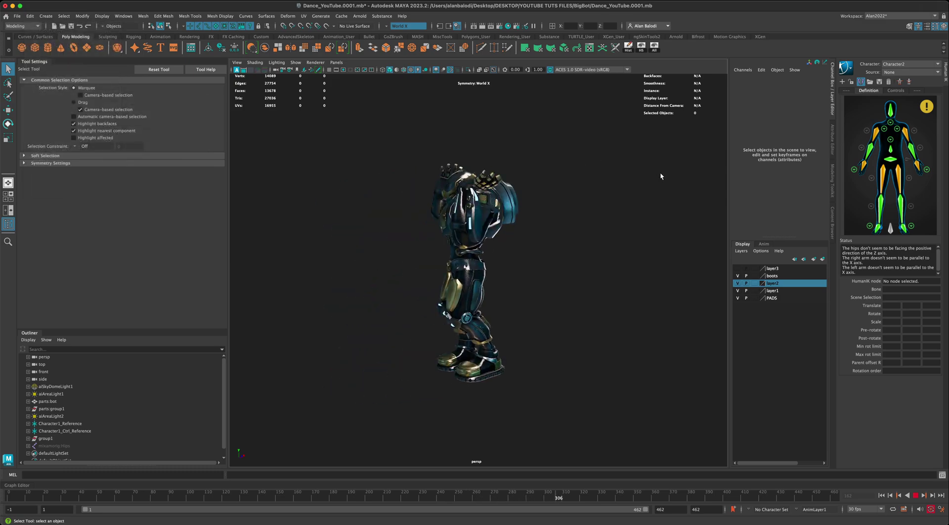